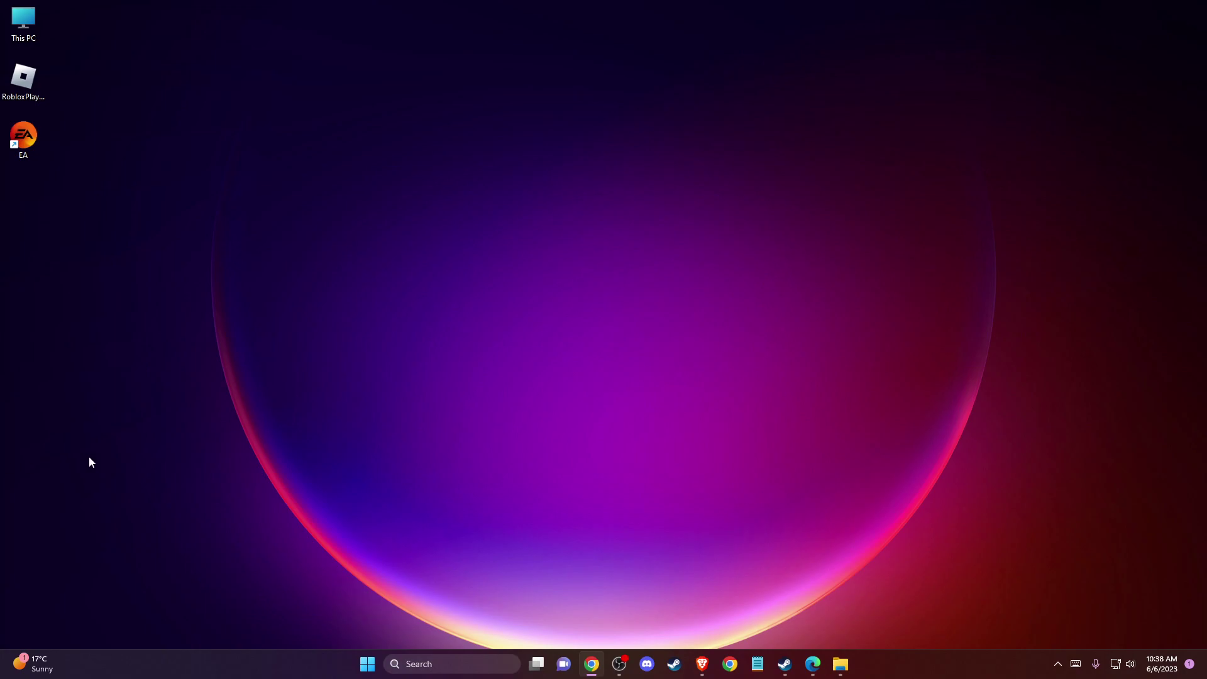
Restore the Brave window with the speedtest results, then minimize it to reveal the desktop
{"action": "left_click", "coordinate": [702, 664]}
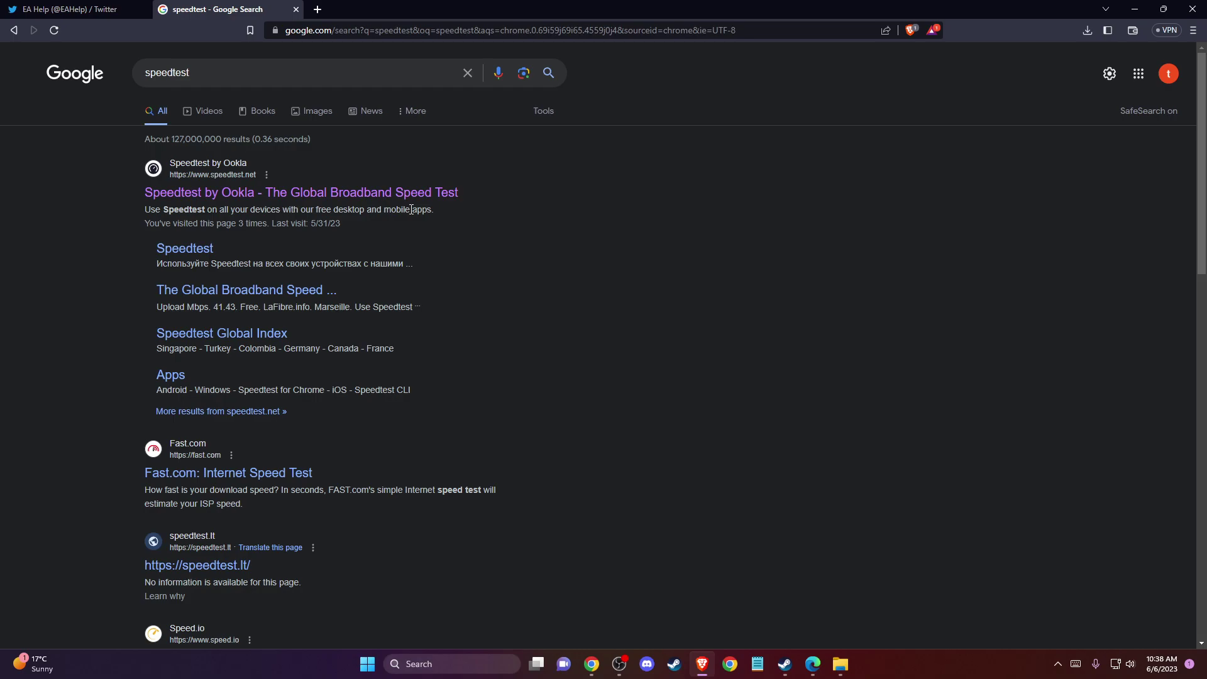
{"action": "left_click", "coordinate": [1135, 5]}
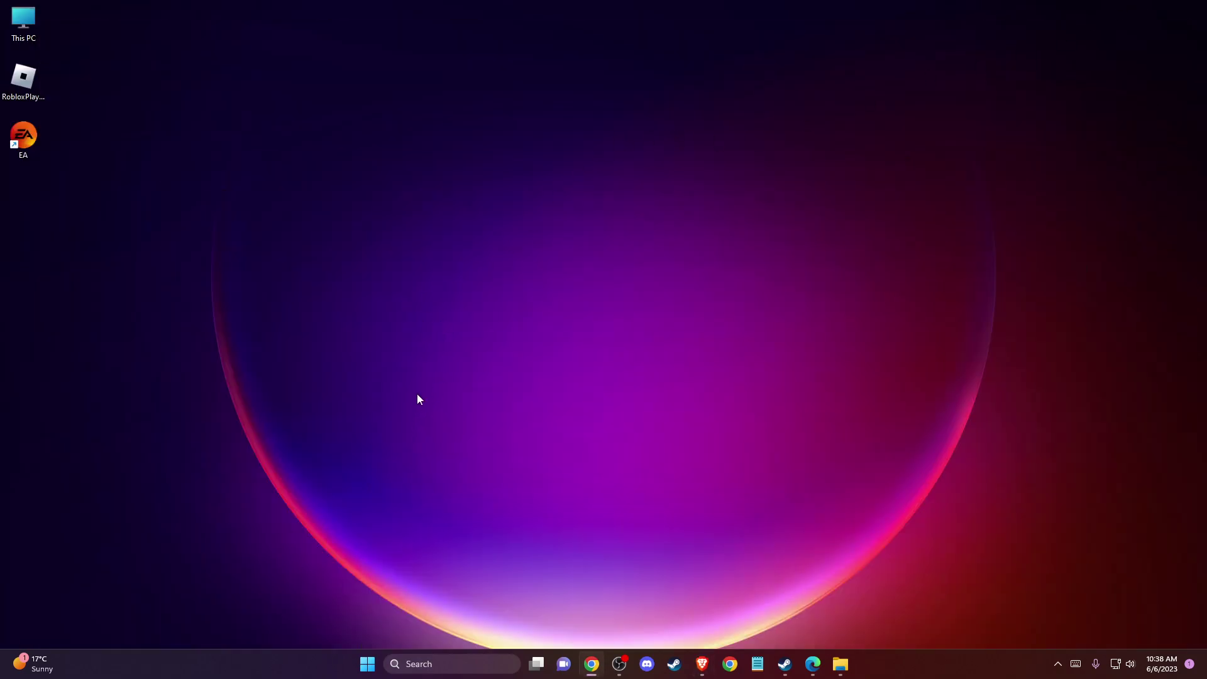
Search 'DEVICE' from the taskbar and launch Device Manager
{"action": "left_click", "coordinate": [431, 665]}
{"action": "type", "text": "DEVICE"}
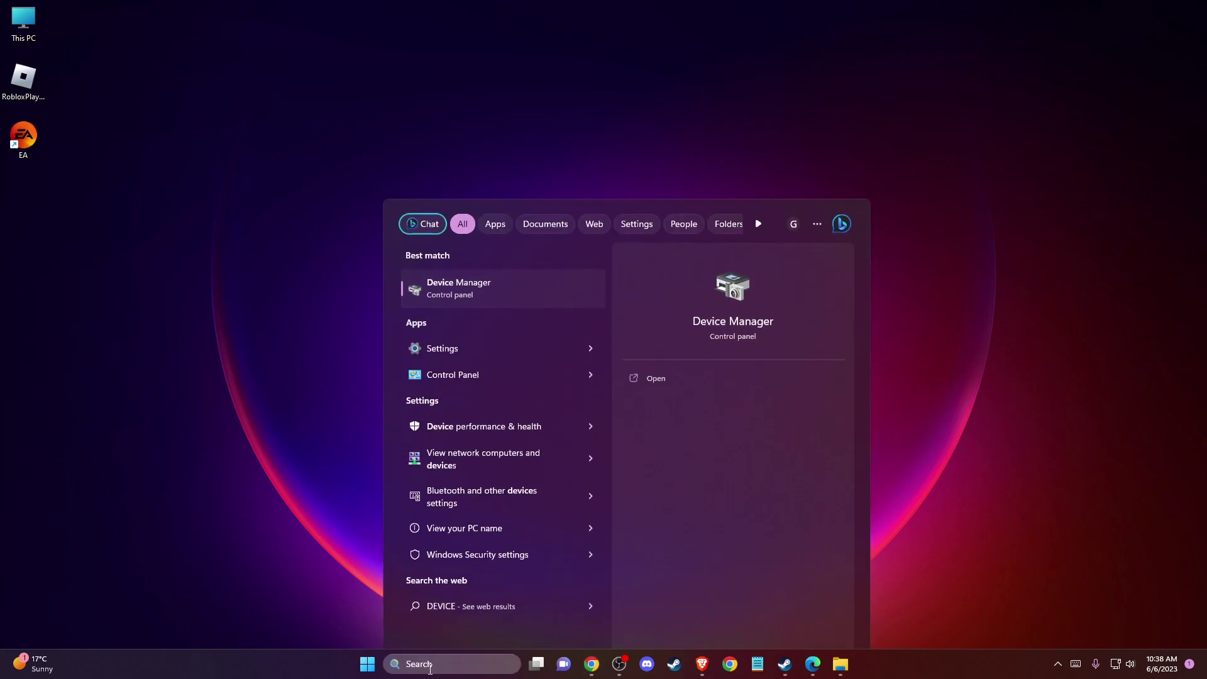
{"action": "key", "text": "Return"}
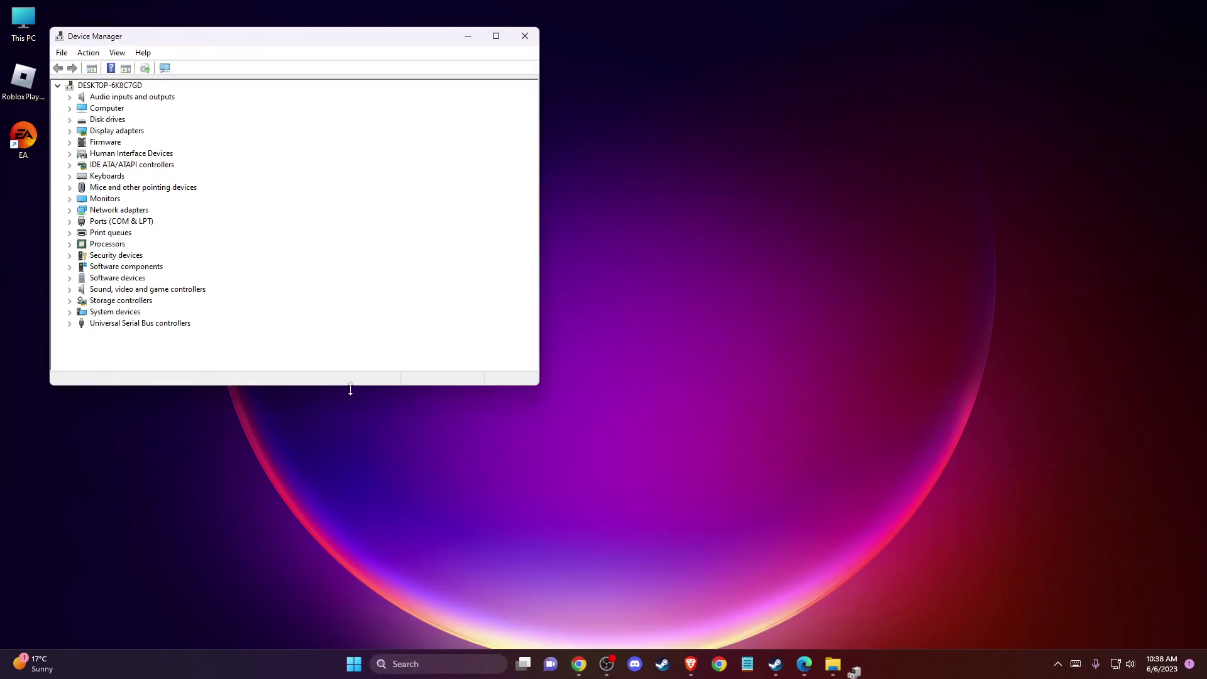
Run an automatic driver search for the Realtek Gaming 2.5GbE Family Controller under Network adapters
{"action": "double_click", "coordinate": [118, 212]}
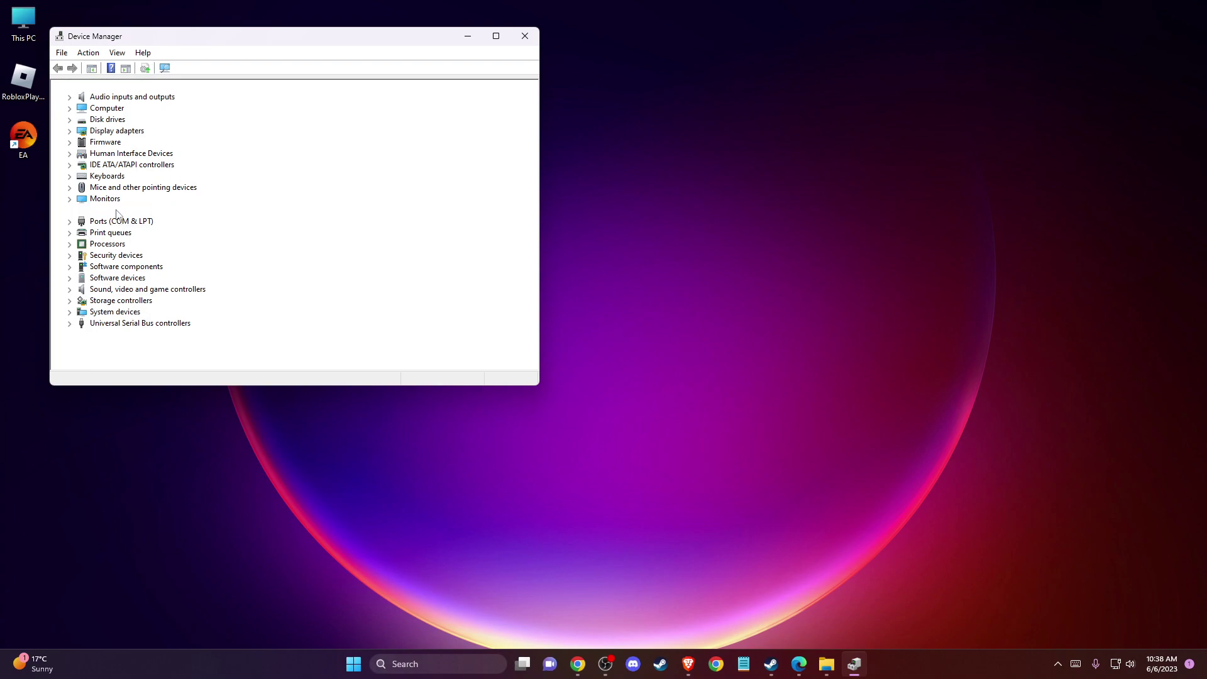
{"action": "right_click", "coordinate": [141, 221]}
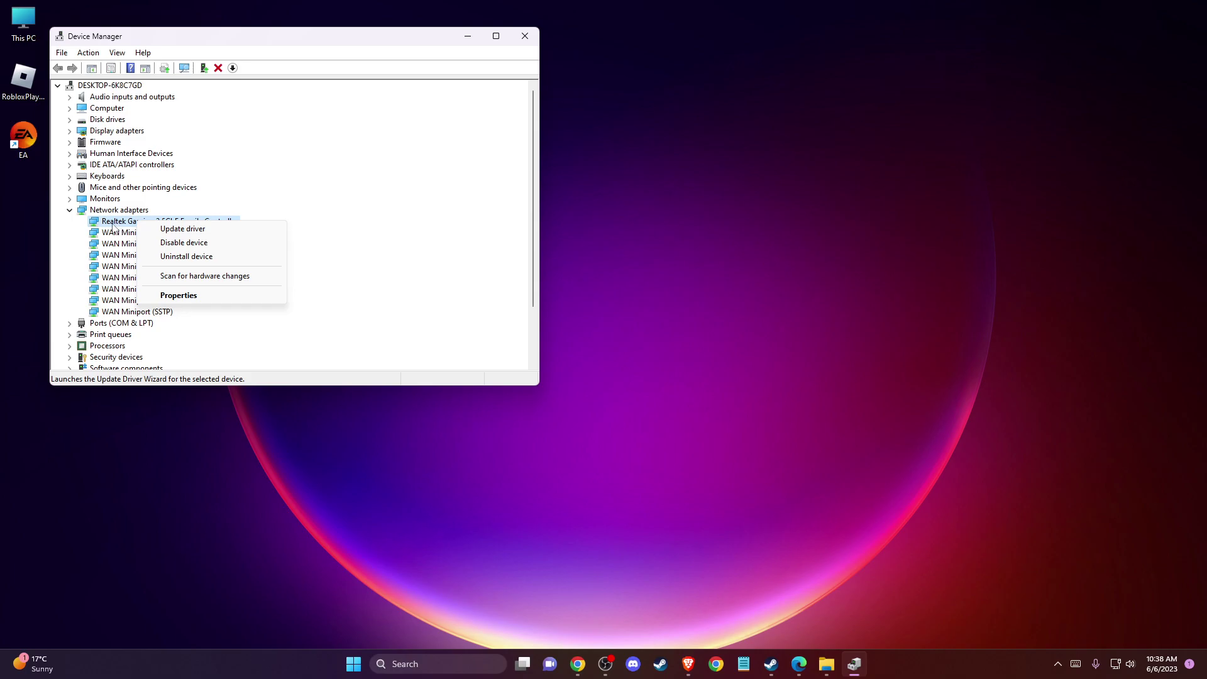
{"action": "left_click", "coordinate": [170, 234]}
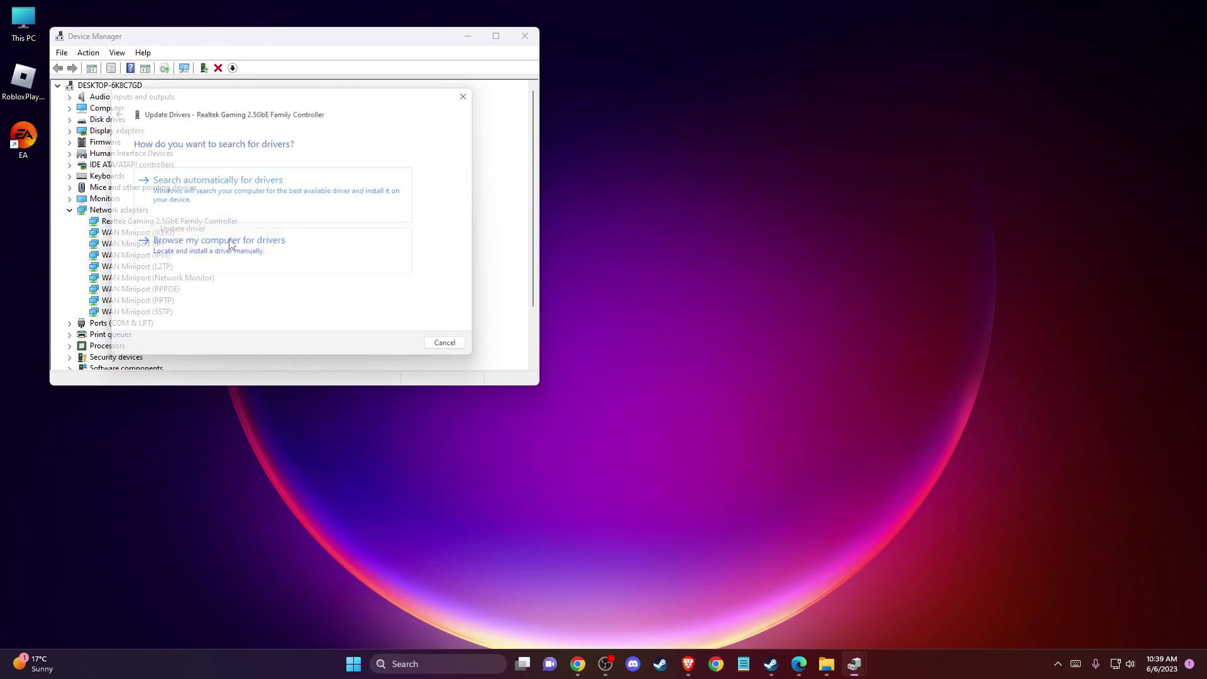
{"action": "left_click", "coordinate": [214, 192]}
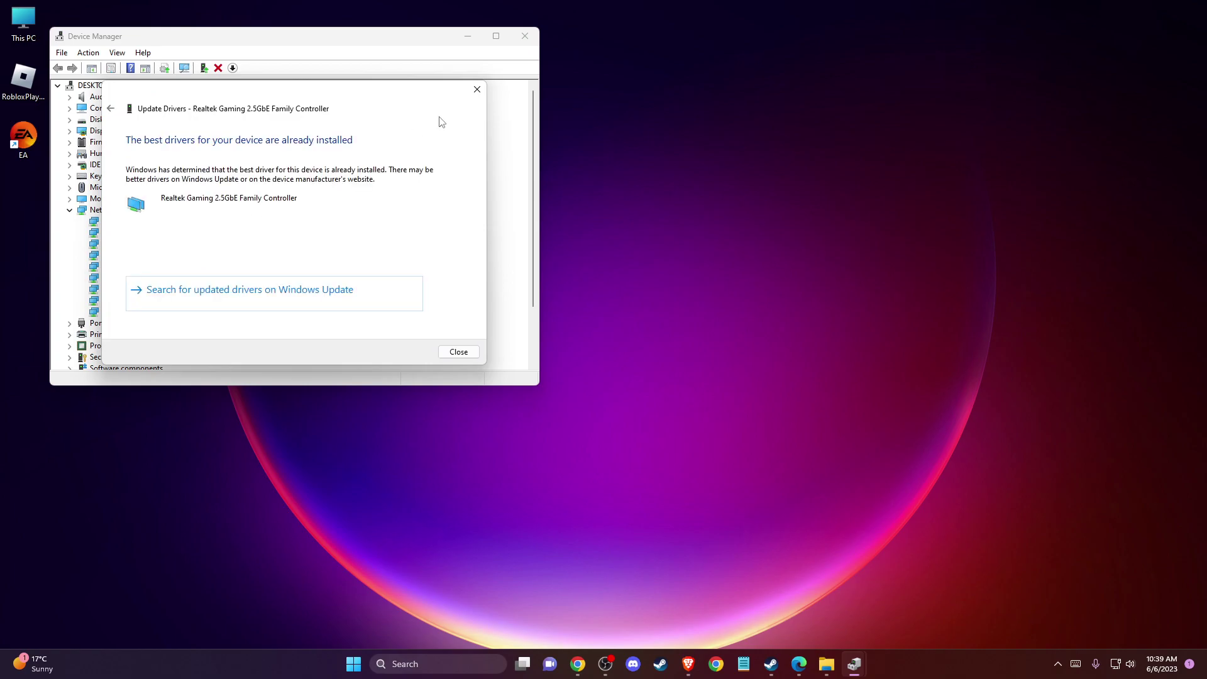
{"action": "left_click", "coordinate": [477, 90]}
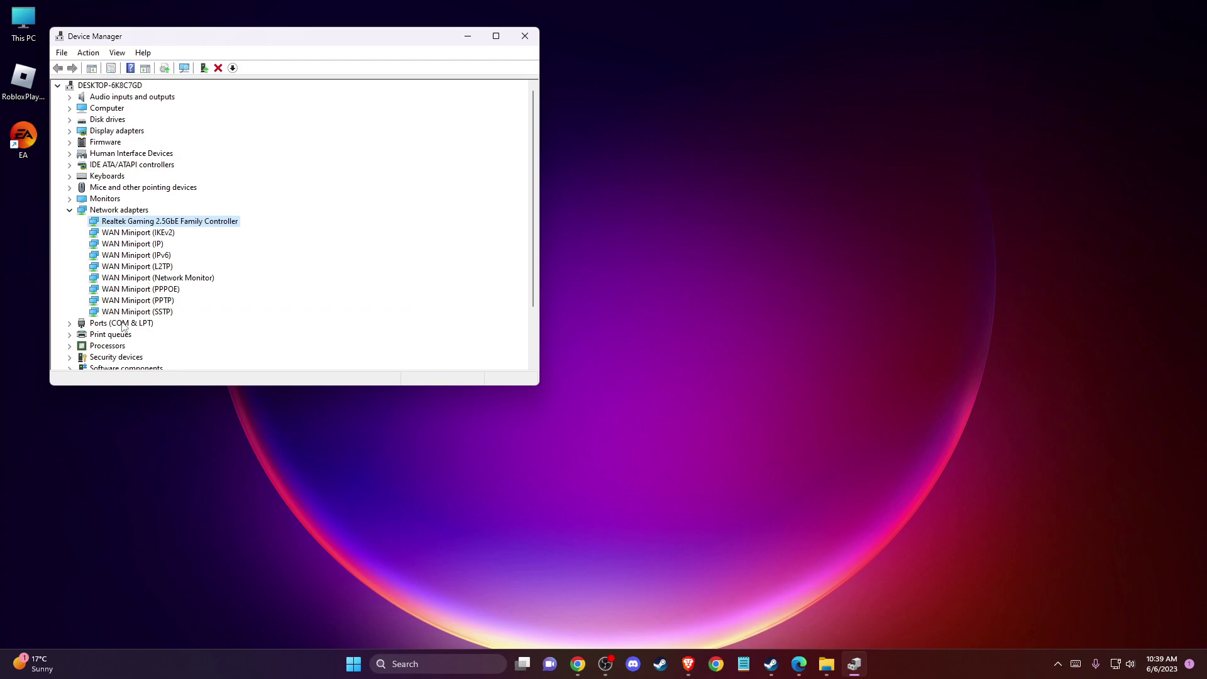
Search automatically for a WAN Miniport (IKEv2) driver update, then exit Device Manager
{"action": "left_click", "coordinate": [151, 312]}
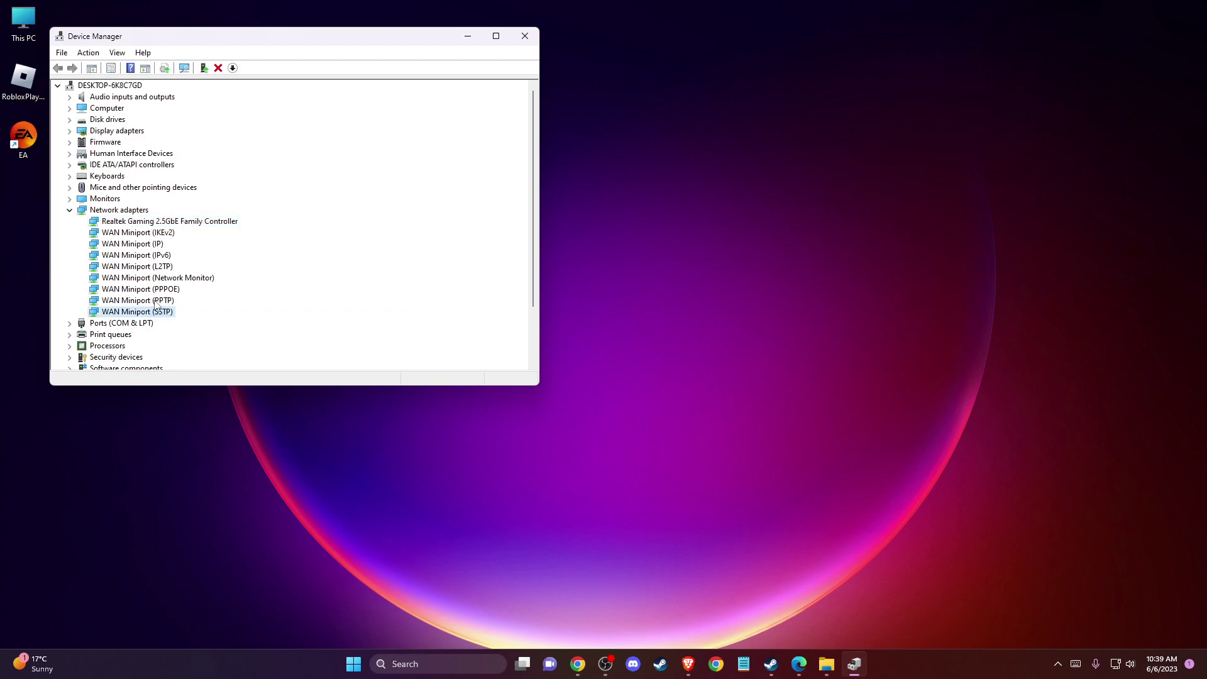
{"action": "right_click", "coordinate": [137, 234]}
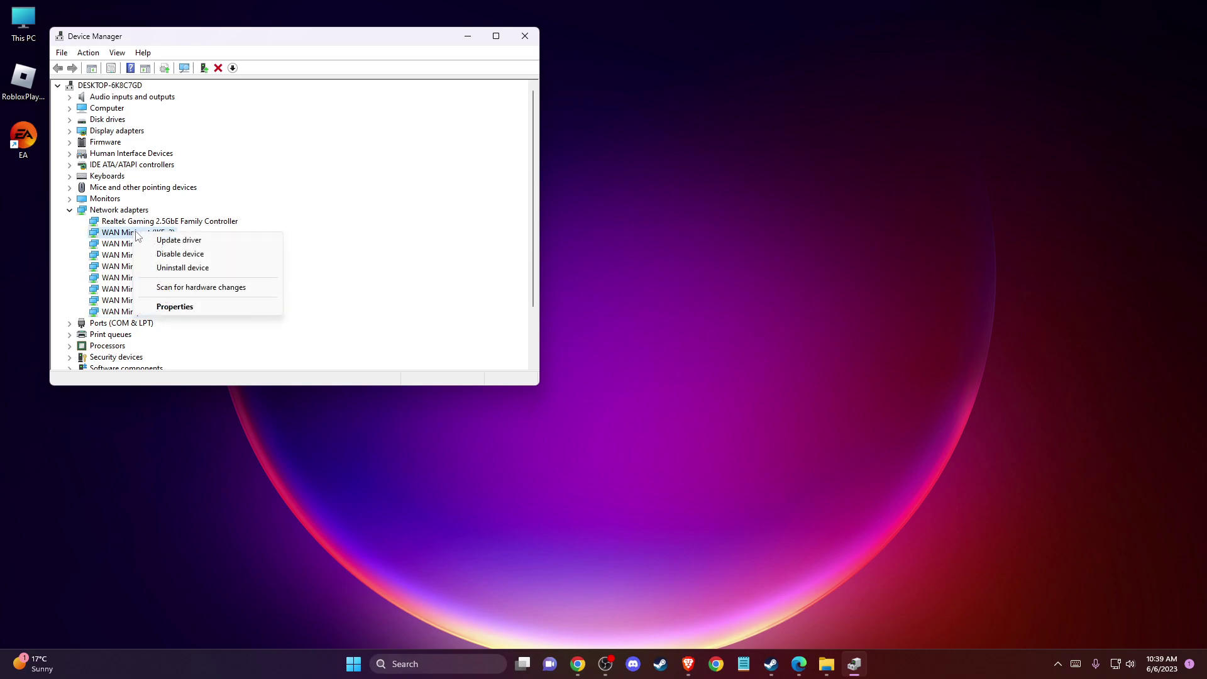
{"action": "left_click", "coordinate": [179, 240]}
{"action": "left_click", "coordinate": [189, 179]}
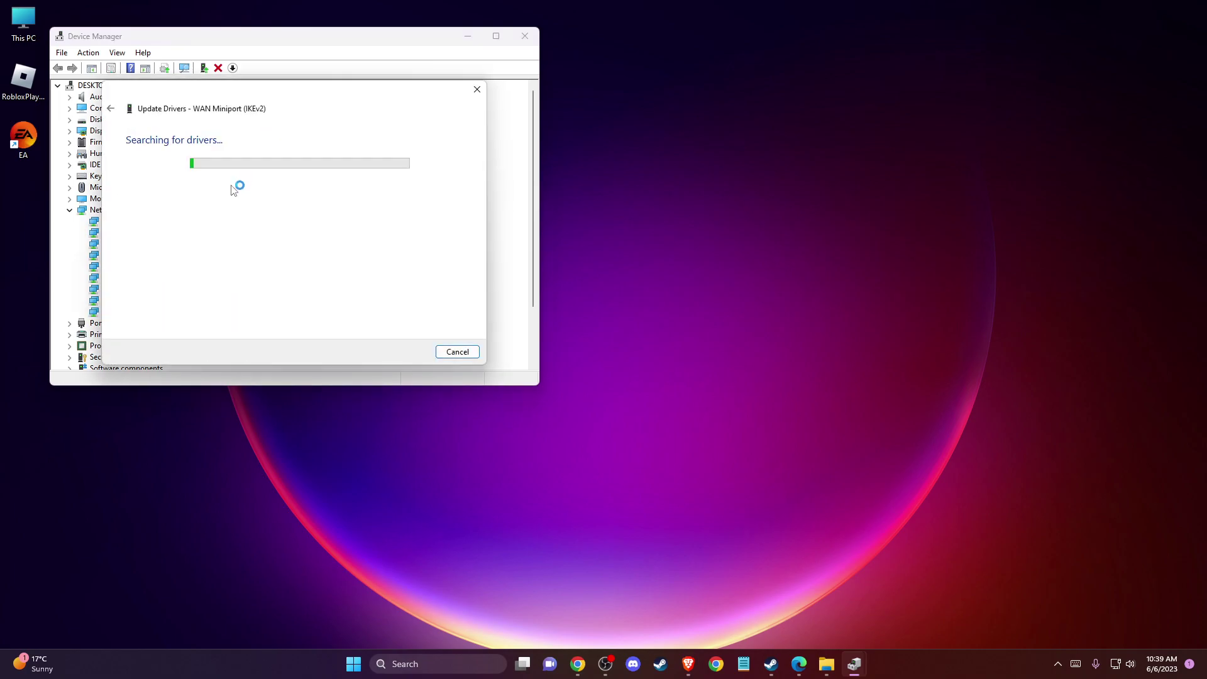
{"action": "left_click", "coordinate": [477, 89]}
{"action": "left_click", "coordinate": [525, 35]}
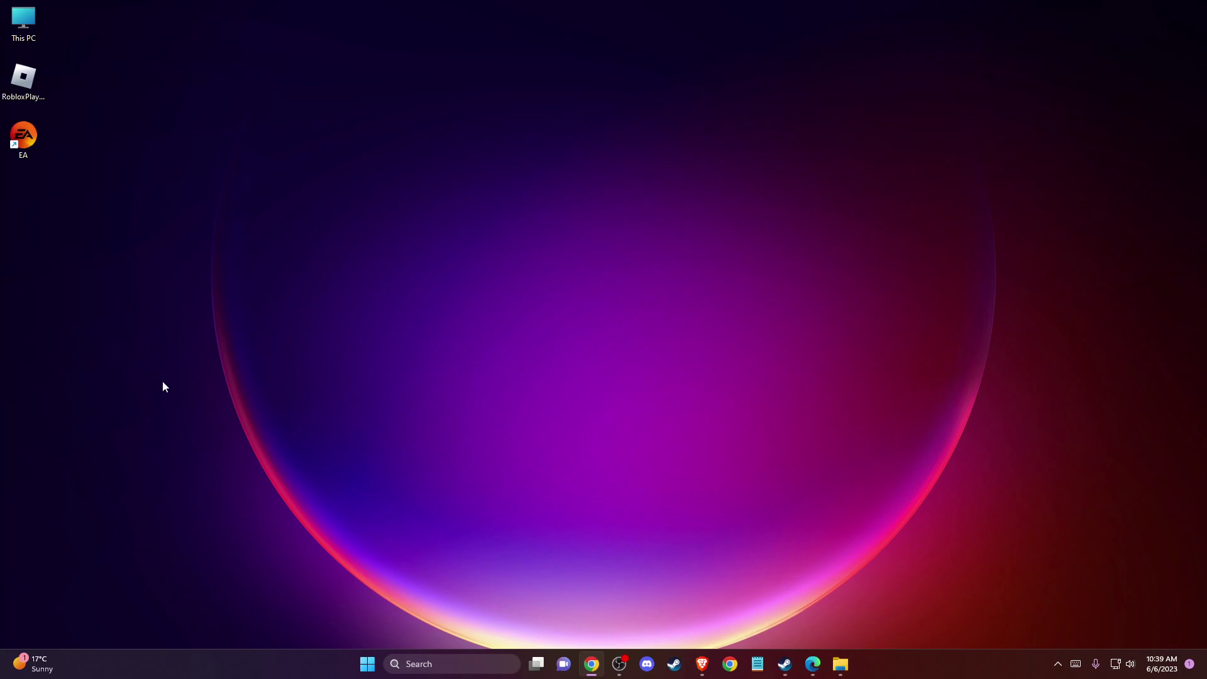
Open the Windows Defender Firewall settings by running firewall.cpl from the Run dialog
{"action": "key", "text": "super+r"}
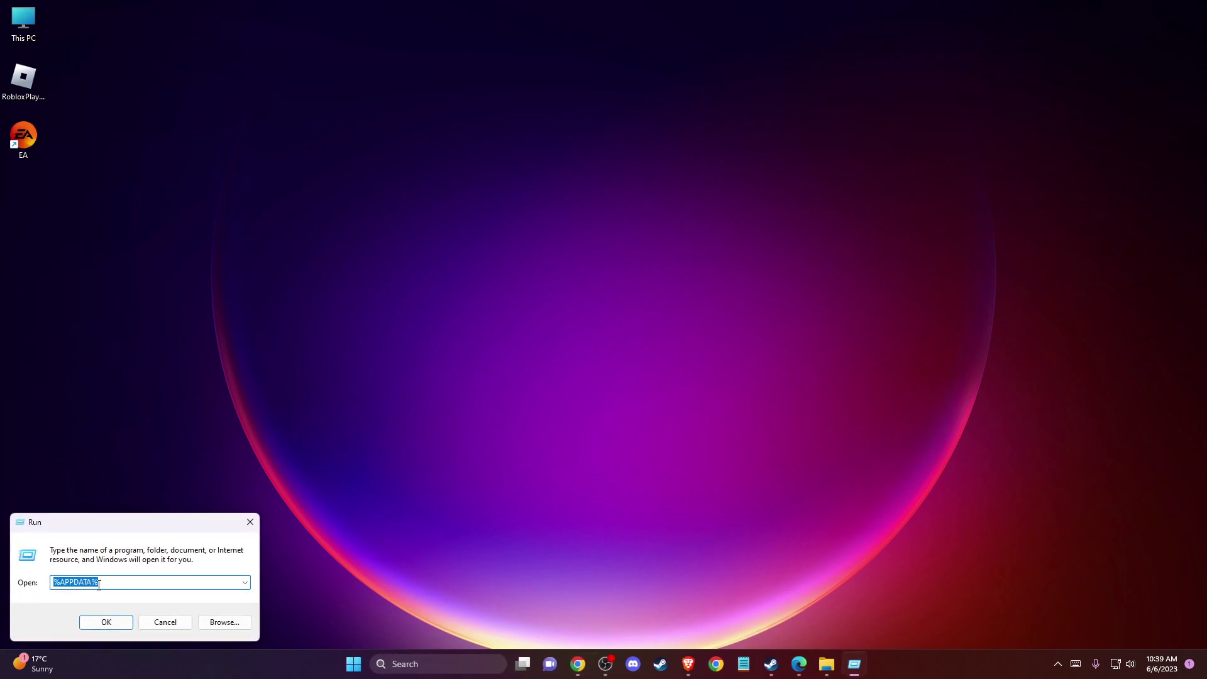
{"action": "key", "text": "BackSpace"}
{"action": "type", "text": "firew"}
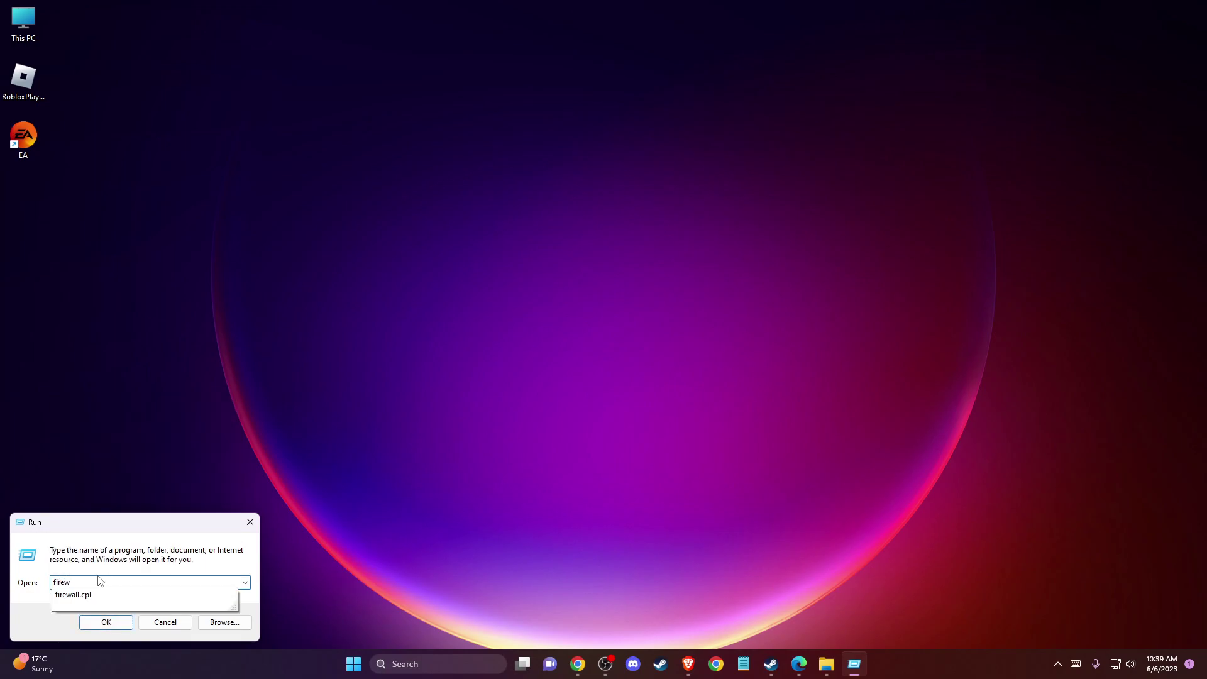
{"action": "left_click", "coordinate": [96, 598]}
{"action": "left_click", "coordinate": [106, 621]}
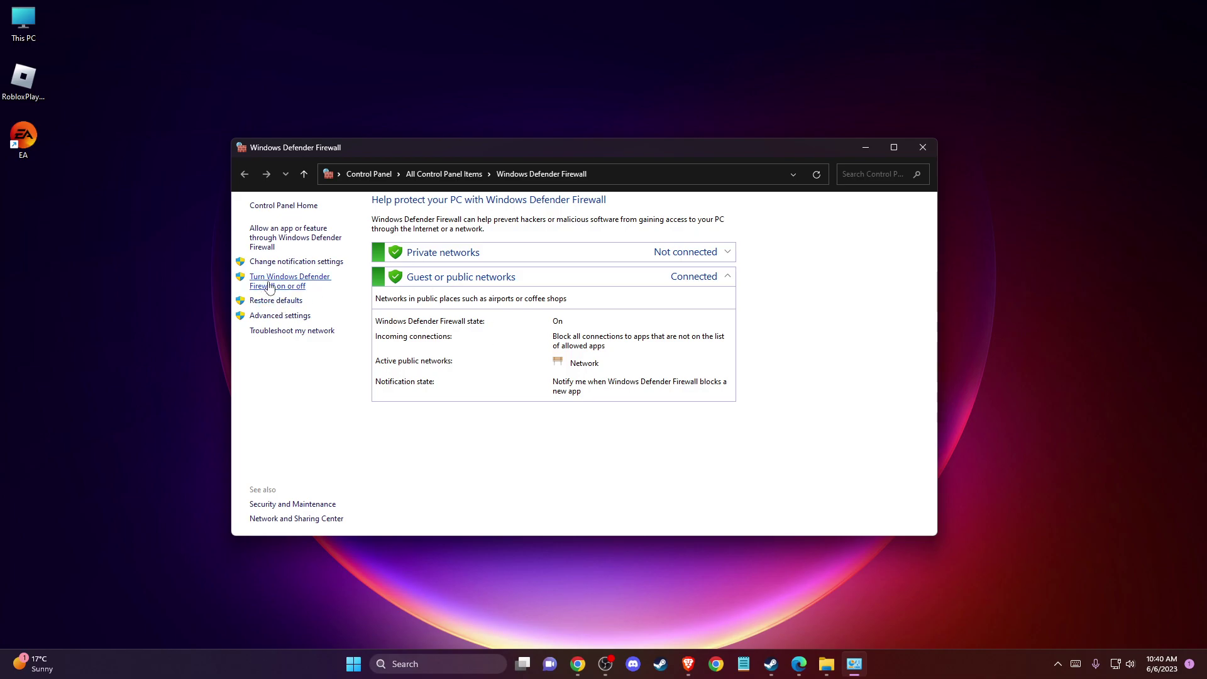
Turn off Windows Defender Firewall for private and public networks, confirm, and close the window
{"action": "left_click", "coordinate": [280, 290]}
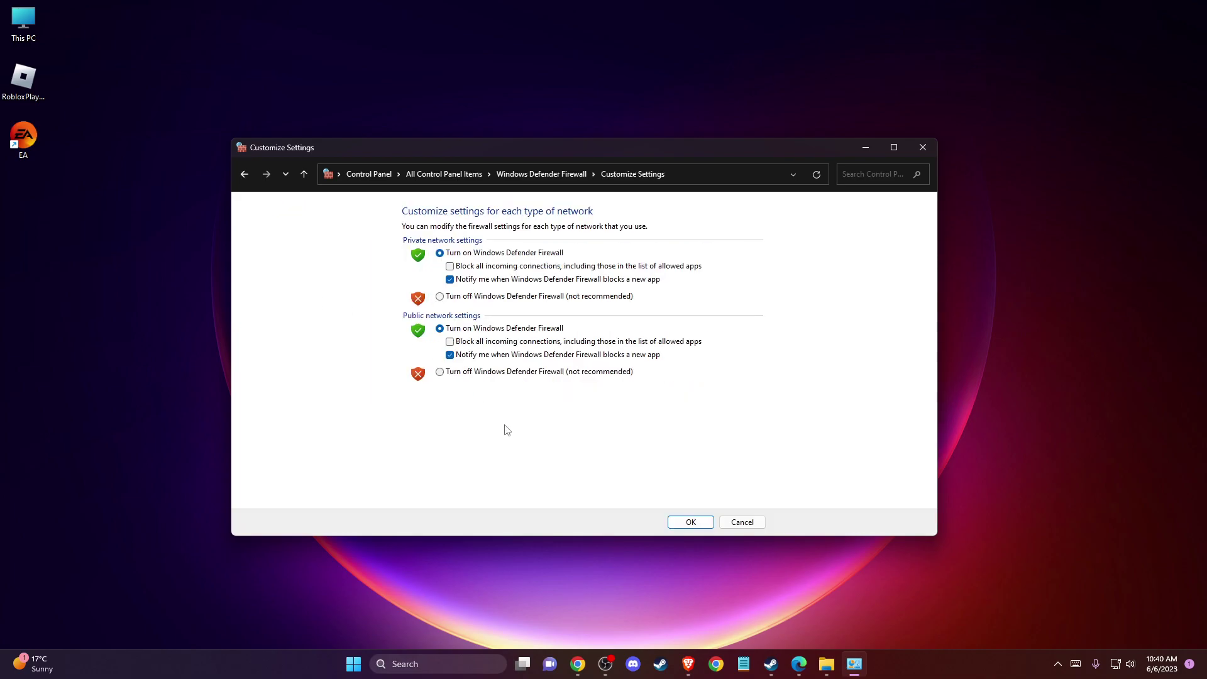
{"action": "left_click", "coordinate": [439, 296]}
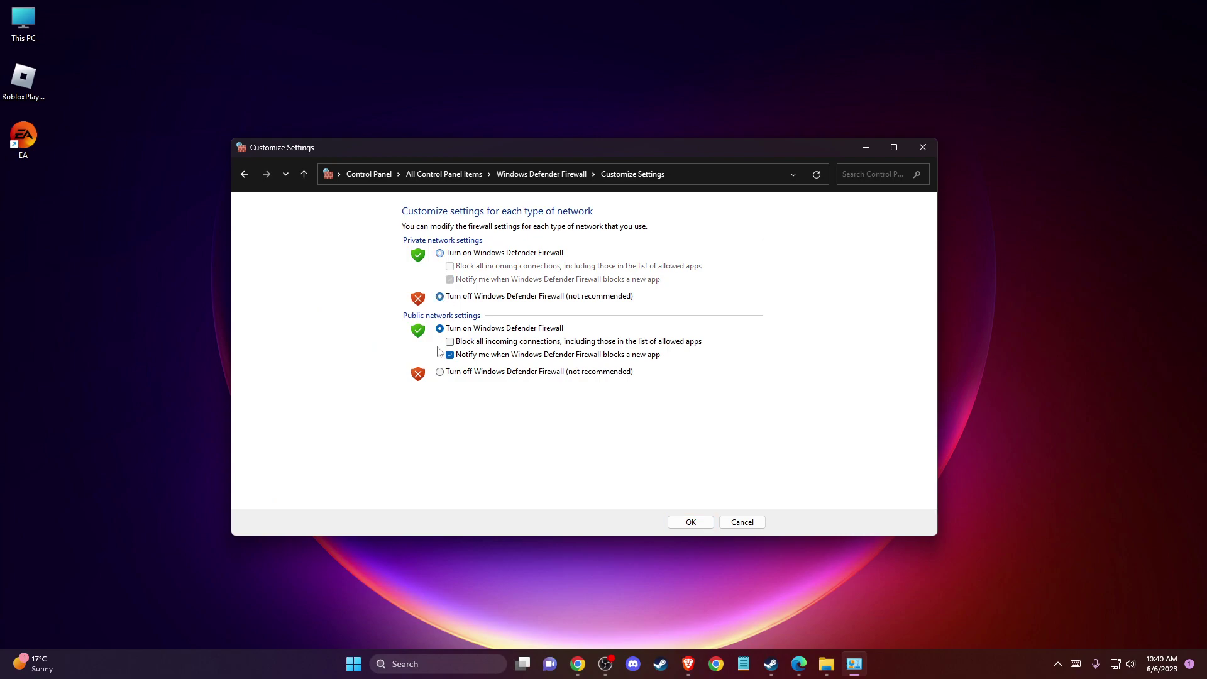
{"action": "left_click", "coordinate": [440, 372]}
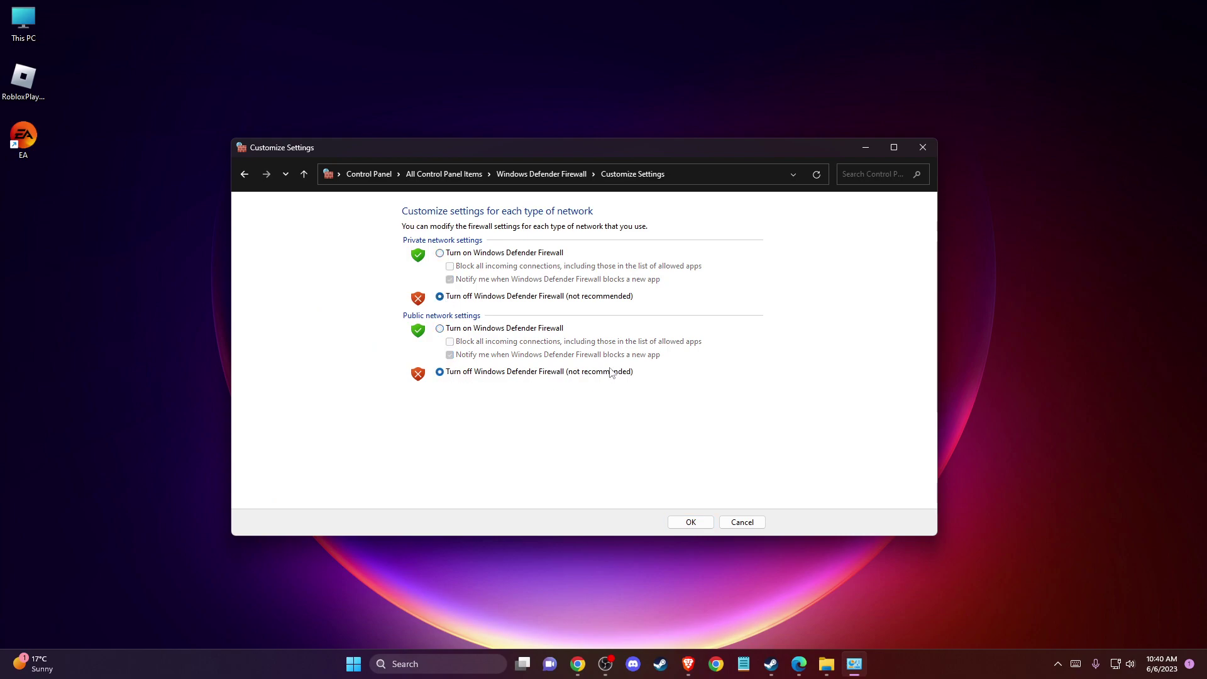
{"action": "left_click", "coordinate": [688, 523]}
{"action": "left_click", "coordinate": [922, 147]}
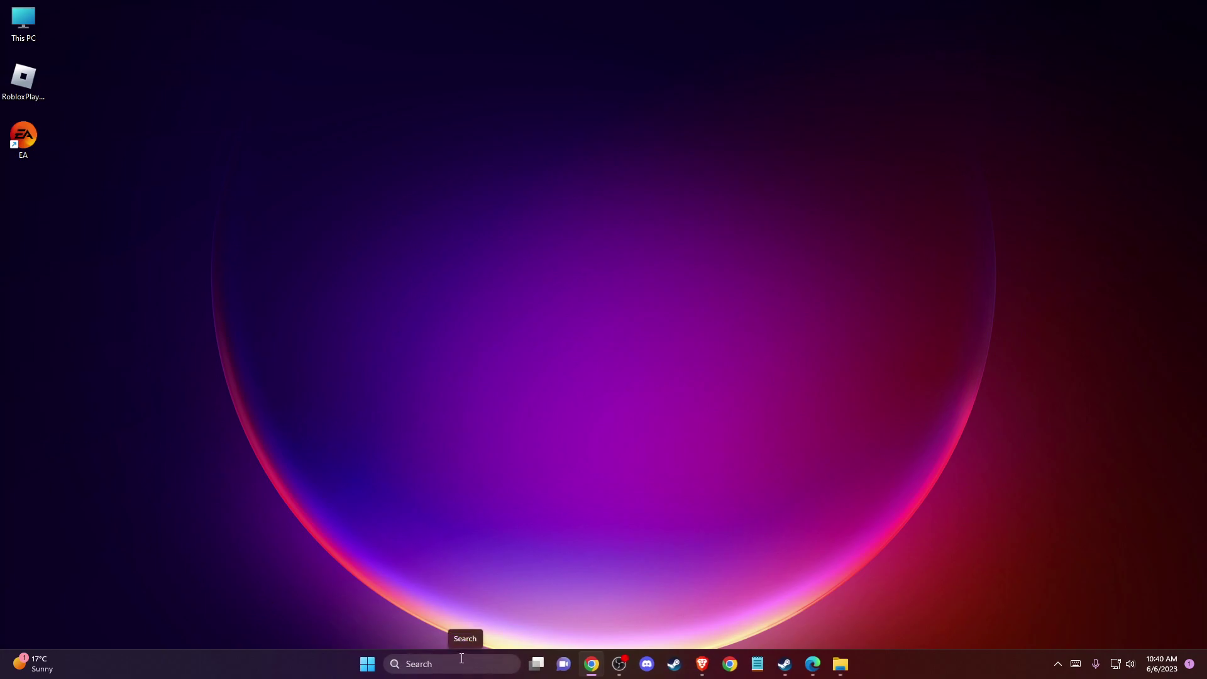
Run ncpa.cpl from the Run dialog, correcting the misspelled ncpa.clp after the not-found error
{"action": "key", "text": "super+r"}
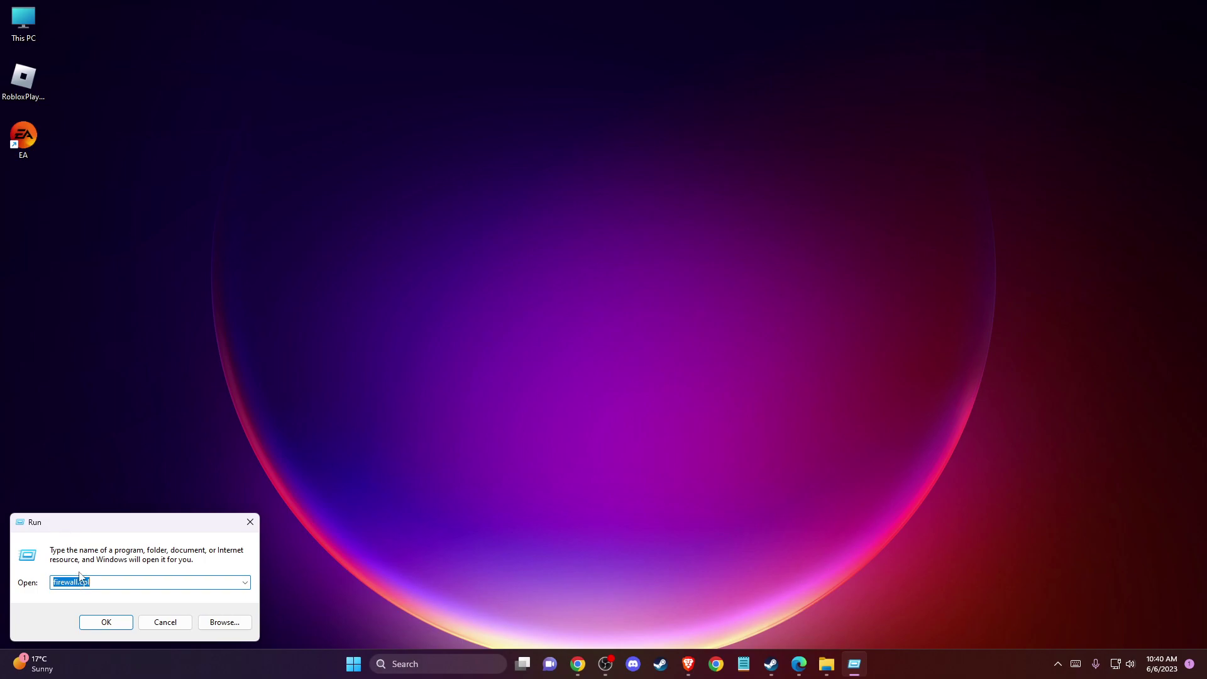
{"action": "key", "text": "BackSpace"}
{"action": "type", "text": "ncpa.clp"}
{"action": "key", "text": "Return"}
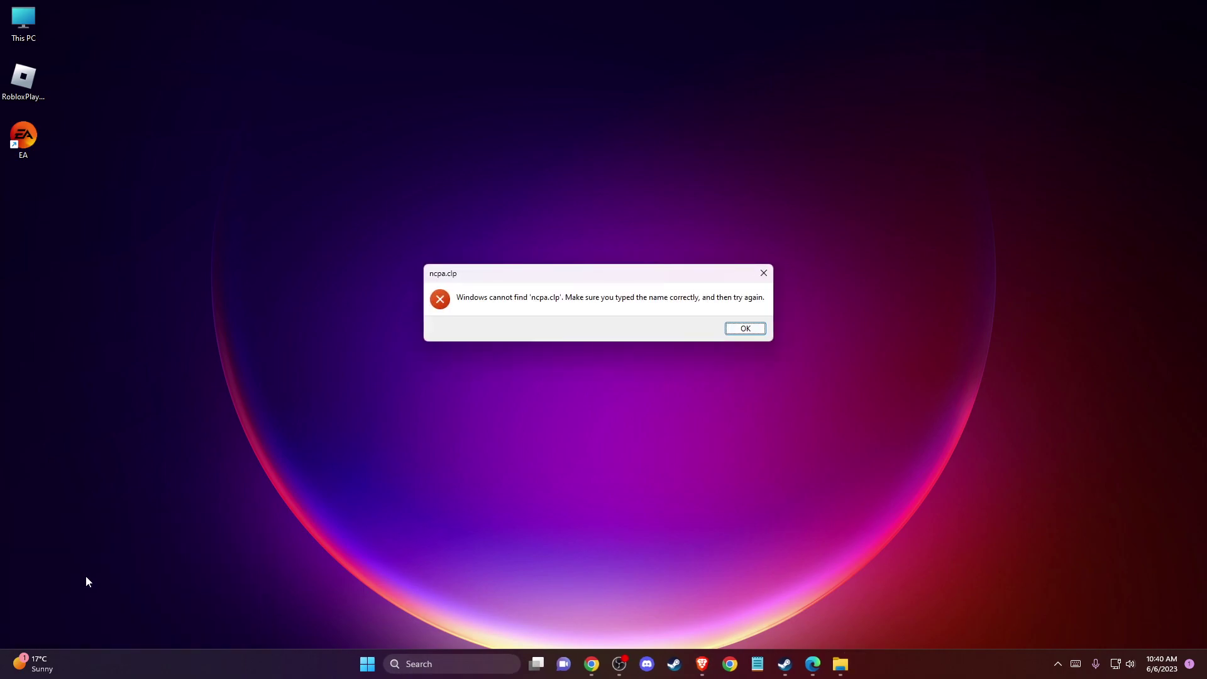
{"action": "left_click", "coordinate": [742, 329]}
{"action": "left_click", "coordinate": [164, 582]}
{"action": "key", "text": "BackSpace"}
{"action": "key", "text": "BackSpace"}
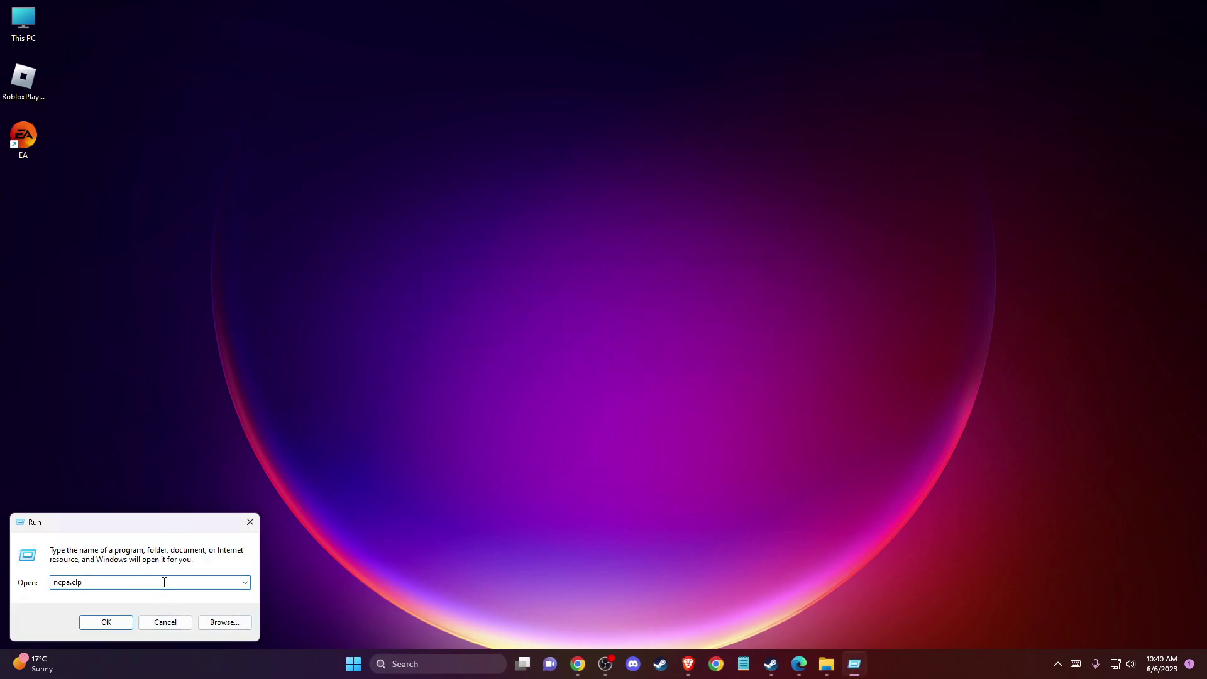
{"action": "type", "text": "pl"}
{"action": "key", "text": "Return"}
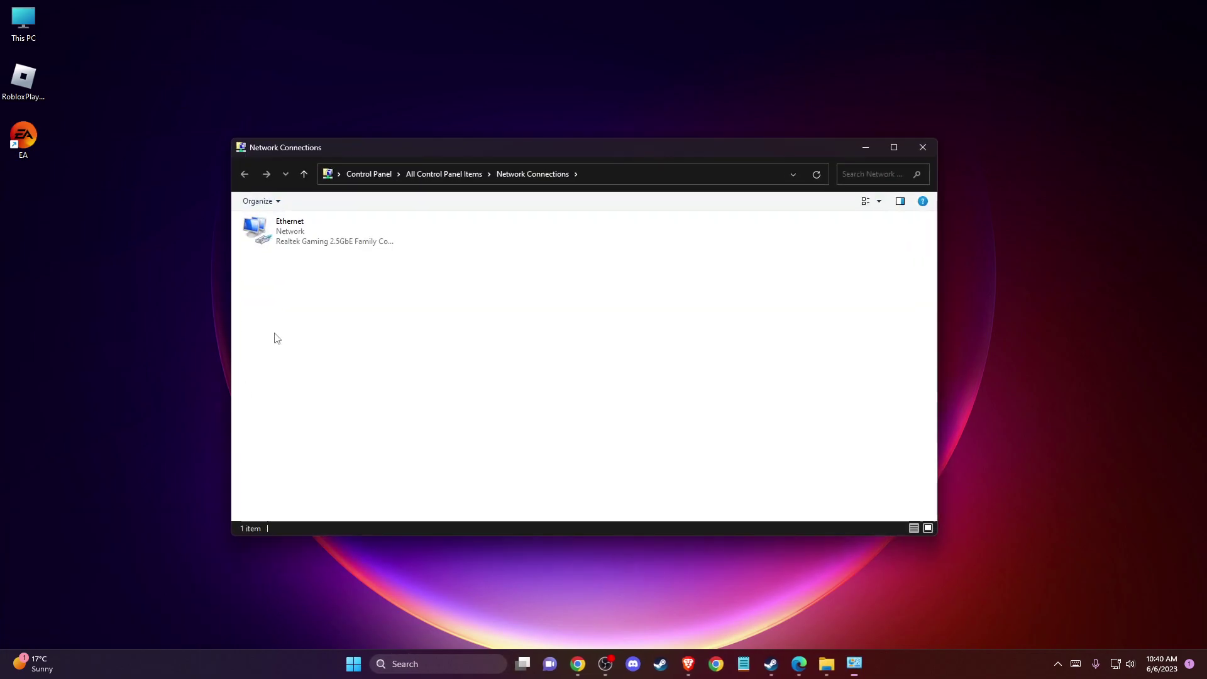
In Ethernet properties, give IPv4 preferred DNS 8.8.8.8 and alternate DNS 8.8.4.4, saving both dialogs
{"action": "left_click", "coordinate": [306, 239]}
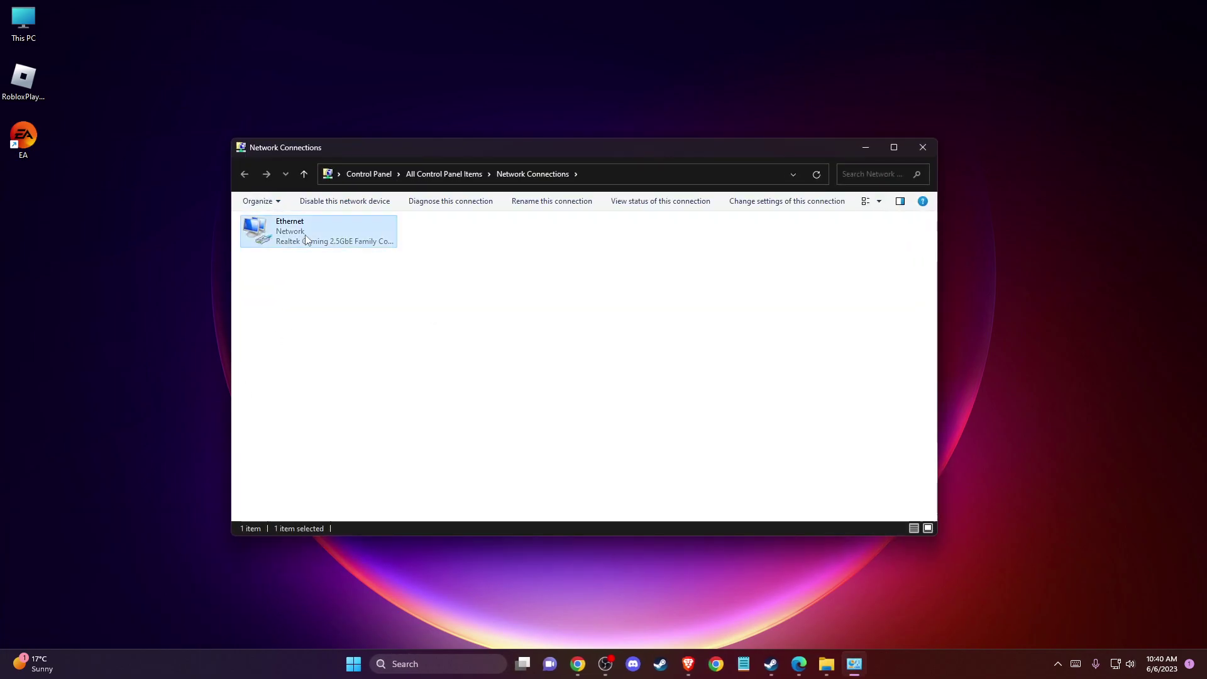
{"action": "right_click", "coordinate": [307, 237]}
{"action": "left_click", "coordinate": [340, 356]}
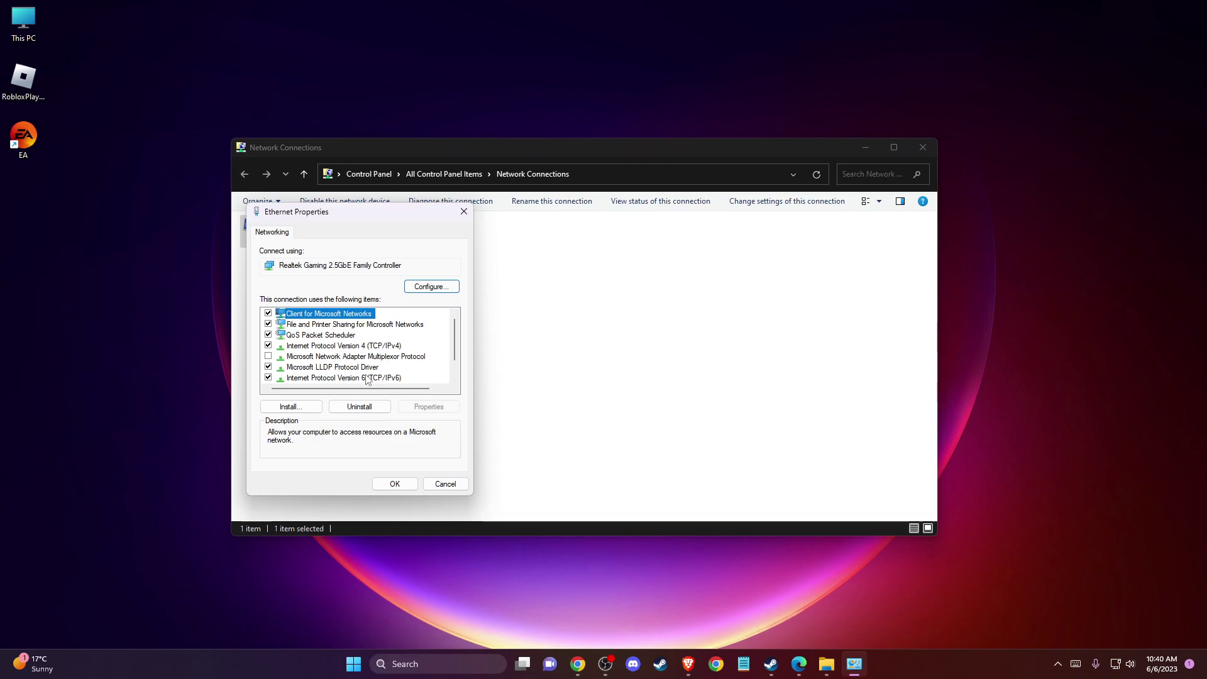
{"action": "double_click", "coordinate": [364, 346]}
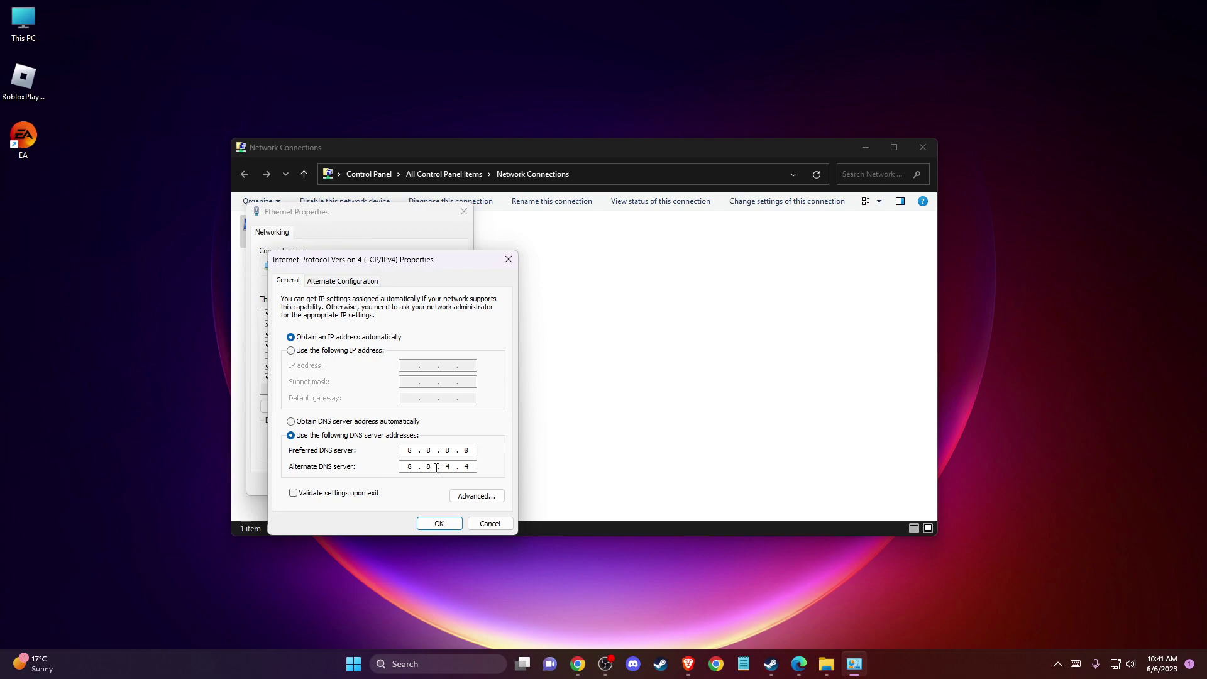
{"action": "left_click", "coordinate": [439, 523]}
{"action": "left_click", "coordinate": [394, 484]}
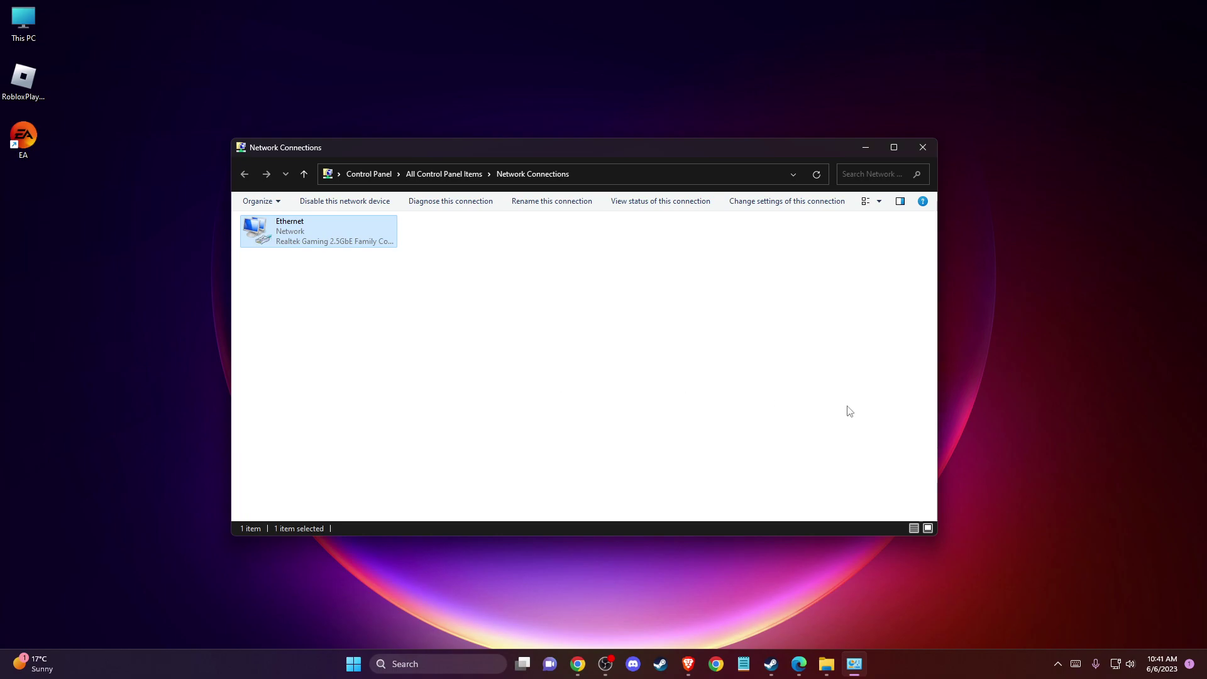
Close the Network Connections window
{"action": "left_click", "coordinate": [922, 147]}
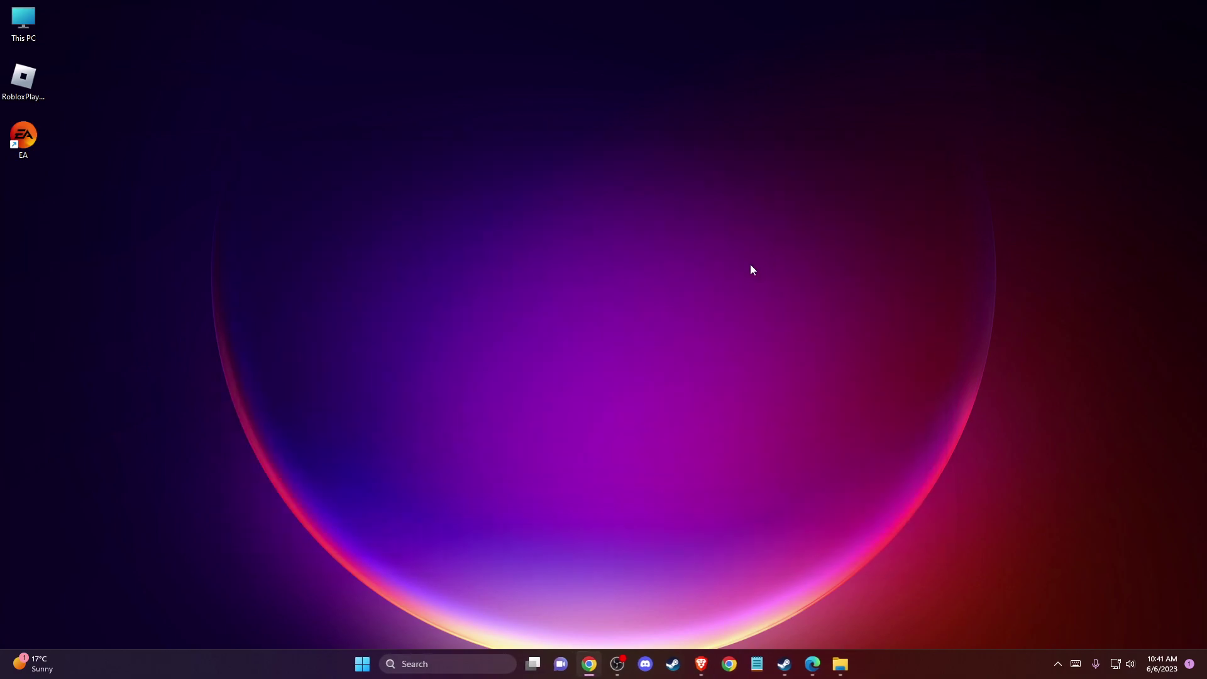